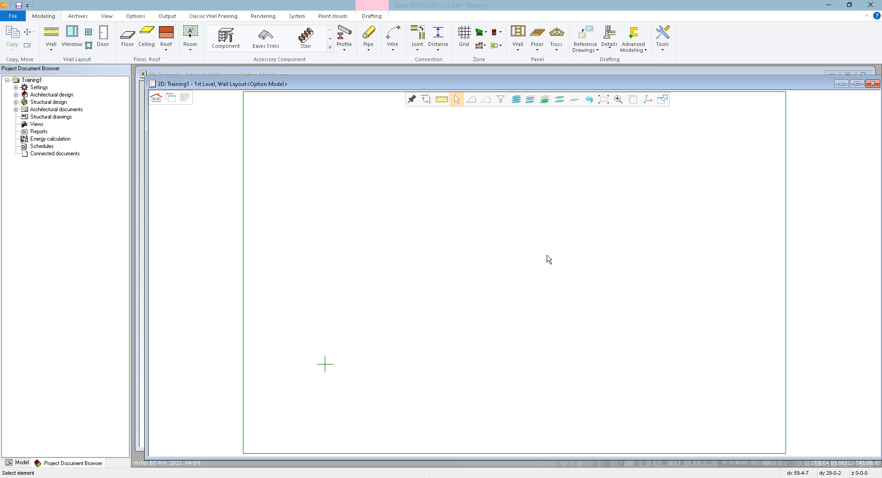
Open the AutoCAD drawing Tutorial1-Layout.dwg from the shared picts folder, using the Default existing conversion setup
click(13, 16)
click(31, 161)
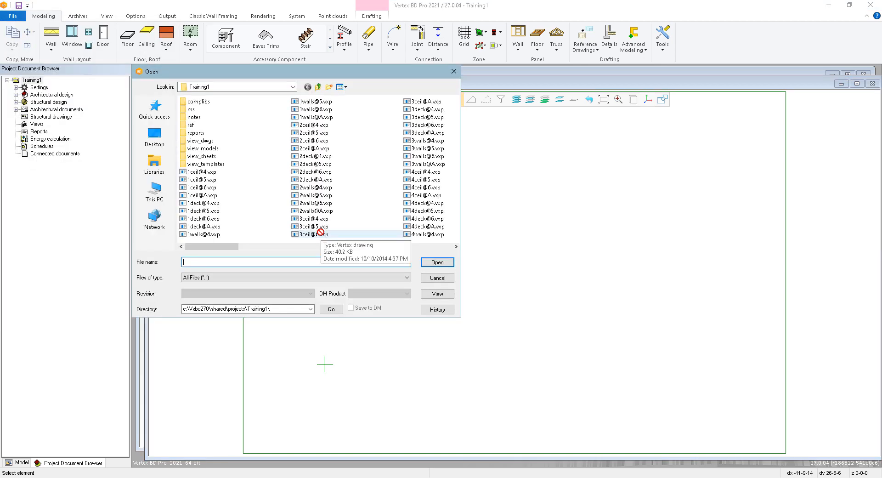
click(319, 87)
click(319, 88)
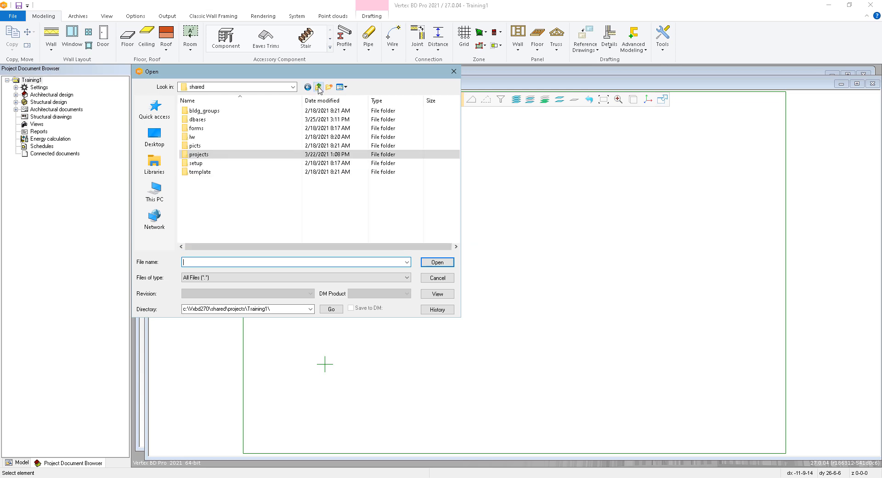
double_click(194, 146)
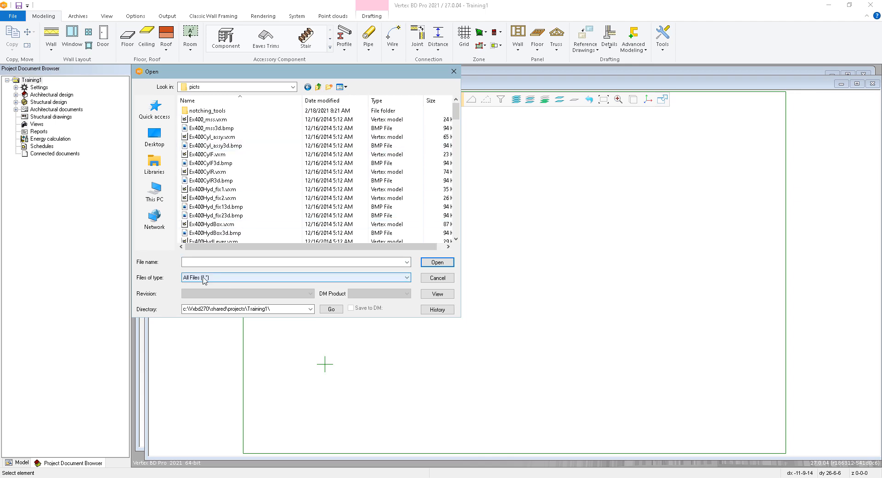
click(225, 278)
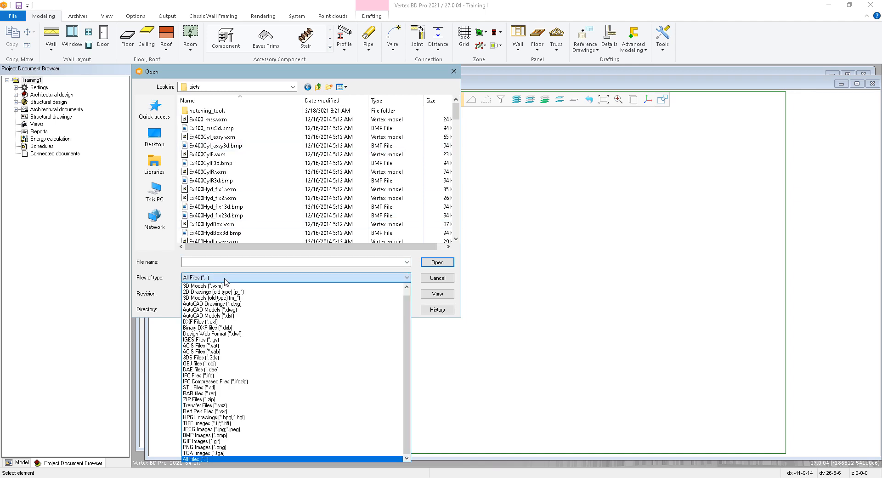
click(242, 304)
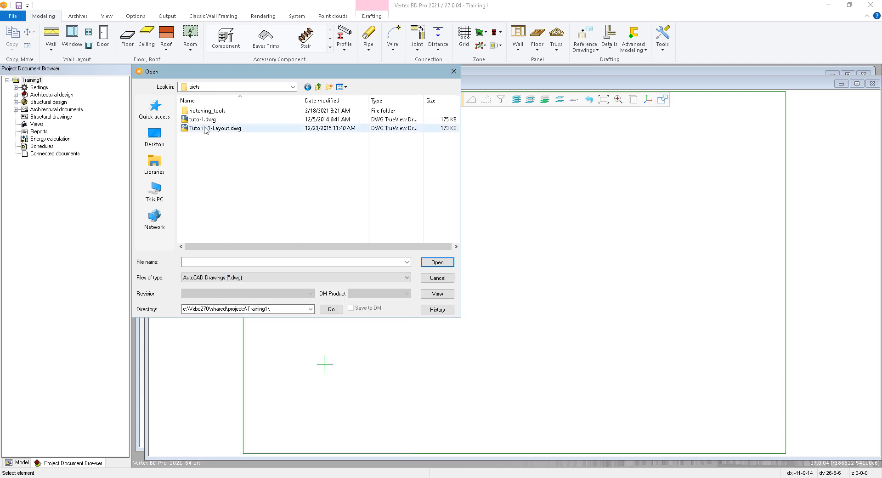
click(233, 129)
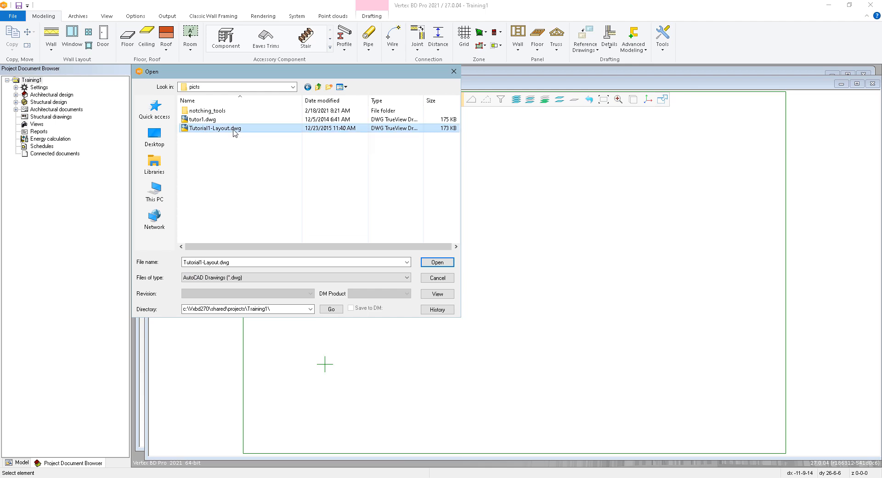
click(437, 262)
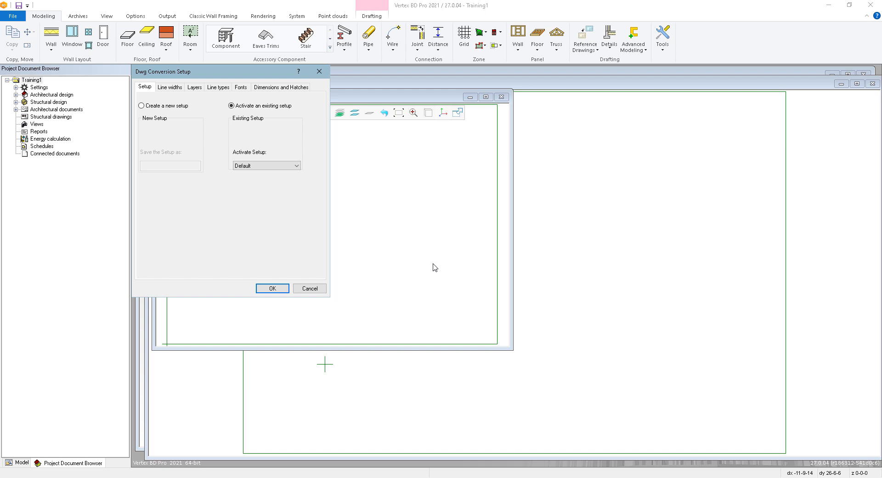
click(273, 288)
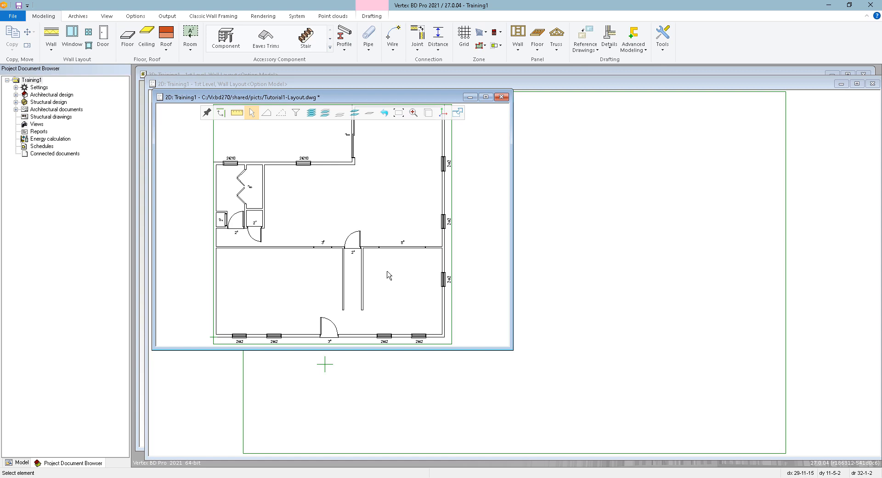
Save the layout as the 2D drawing Tutorial1-Layout.vxp in the Training1 project's ref folder, and close it without saving further changes
click(13, 16)
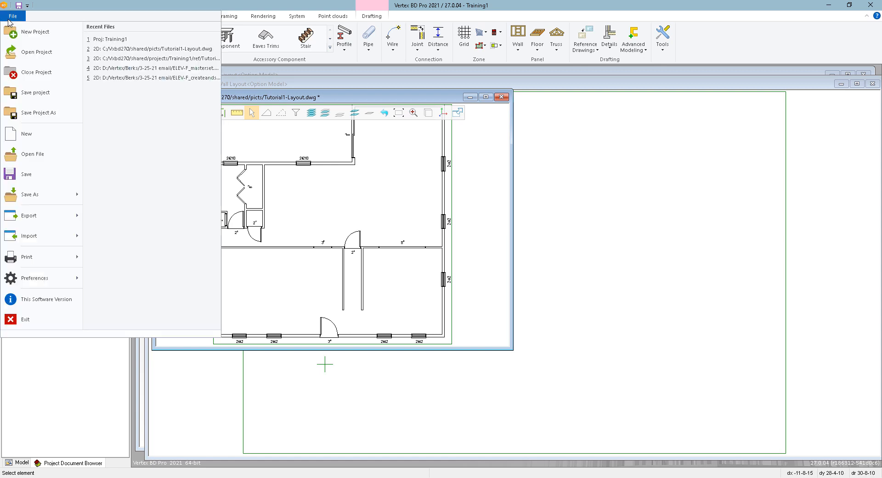
click(30, 200)
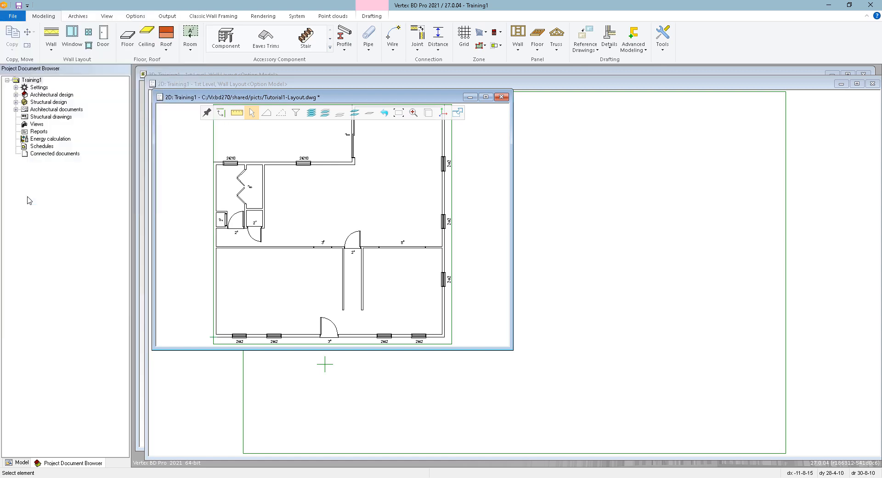
click(192, 278)
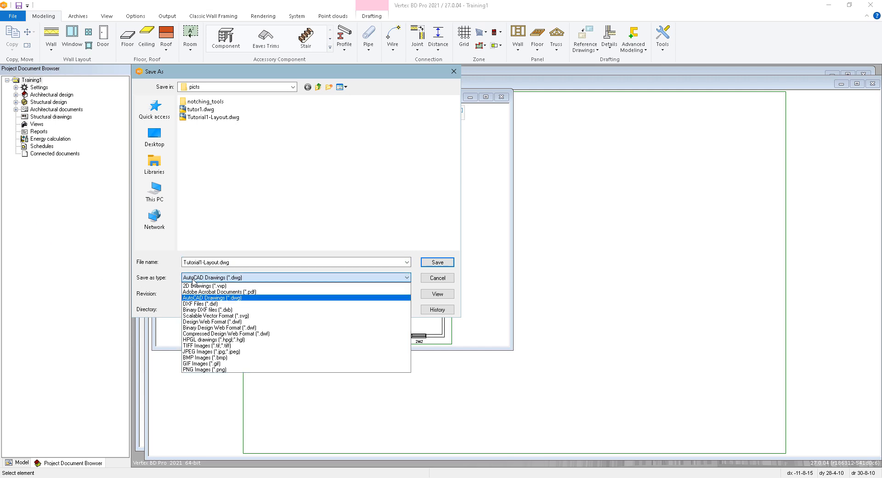
click(222, 286)
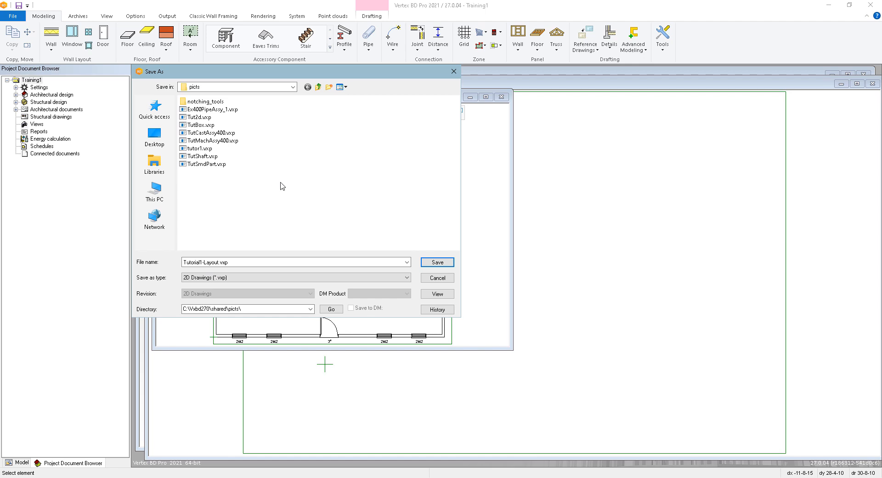
click(317, 87)
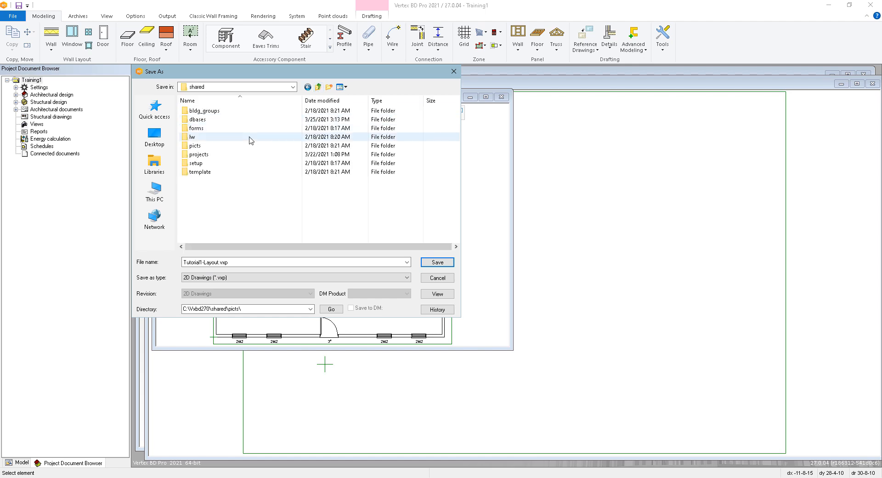
double_click(228, 155)
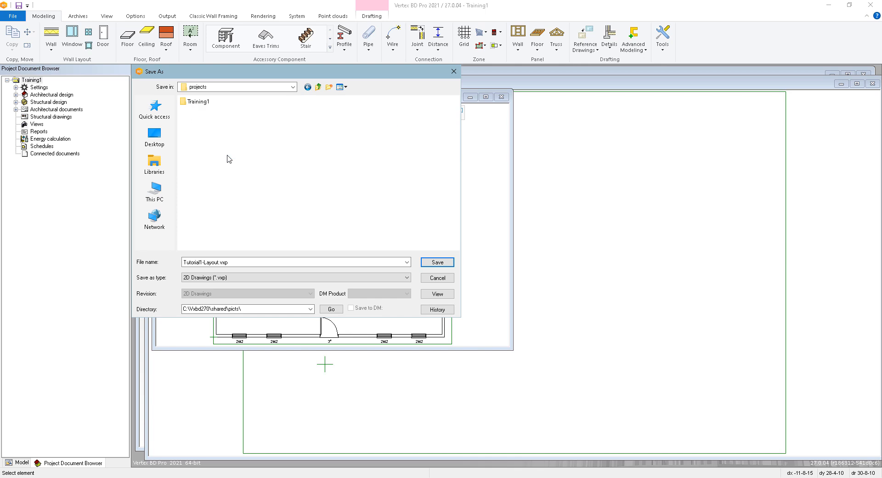
double_click(199, 102)
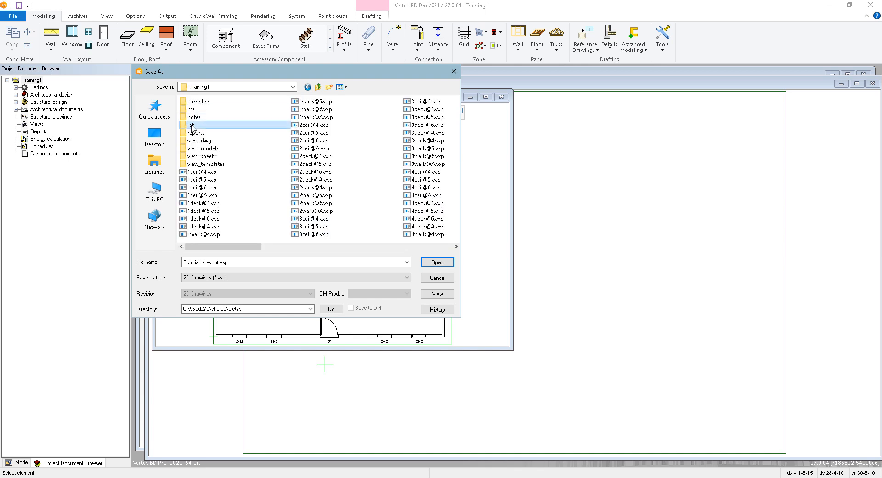
double_click(191, 125)
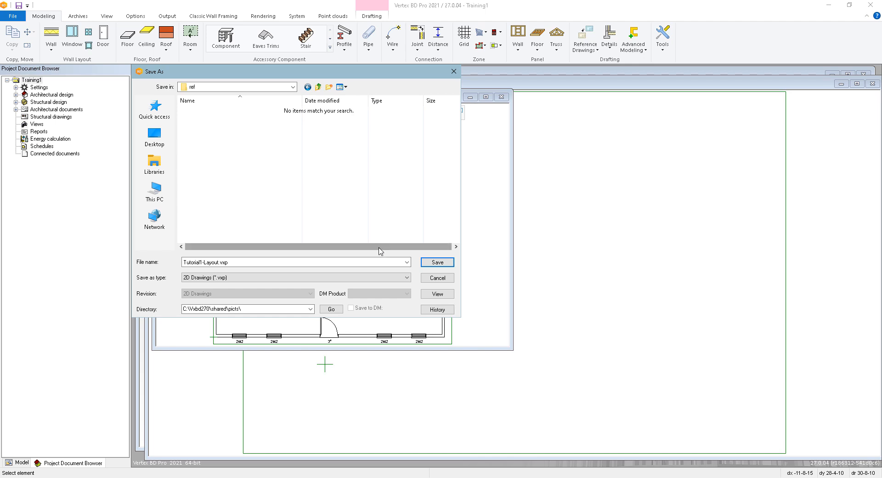
click(434, 264)
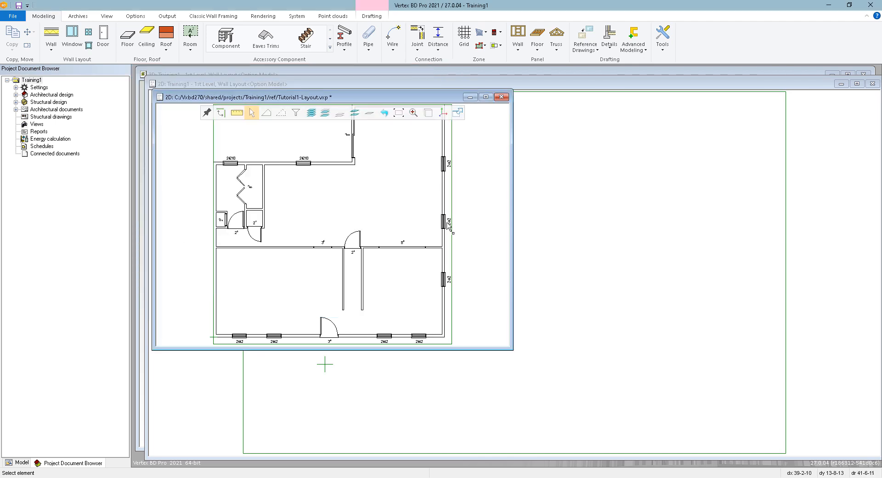
click(501, 97)
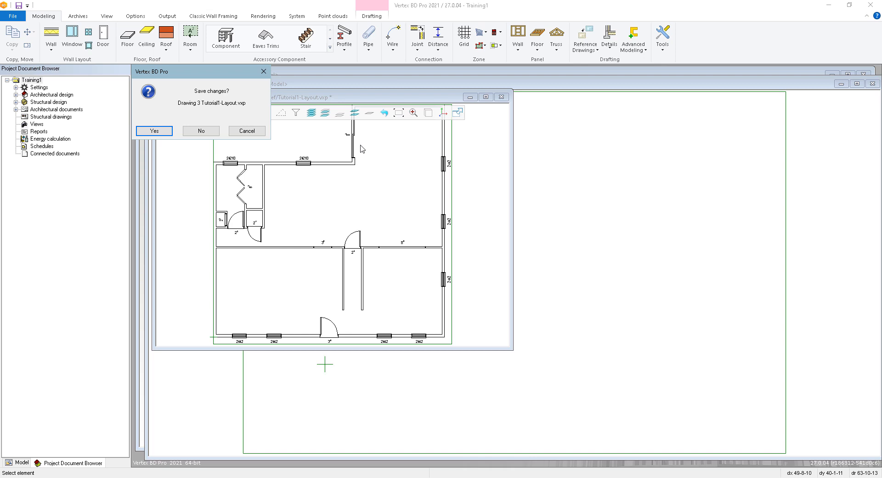
click(200, 132)
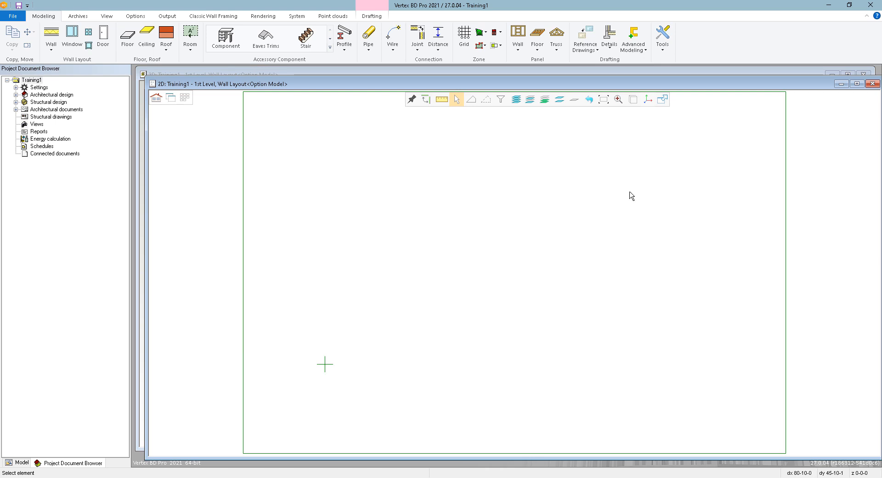
Start adding a reference drawing to the 1st level wall layout, choosing the 2D drawing Tutorial1-Layout.vxp from the ref folder as its file
click(586, 47)
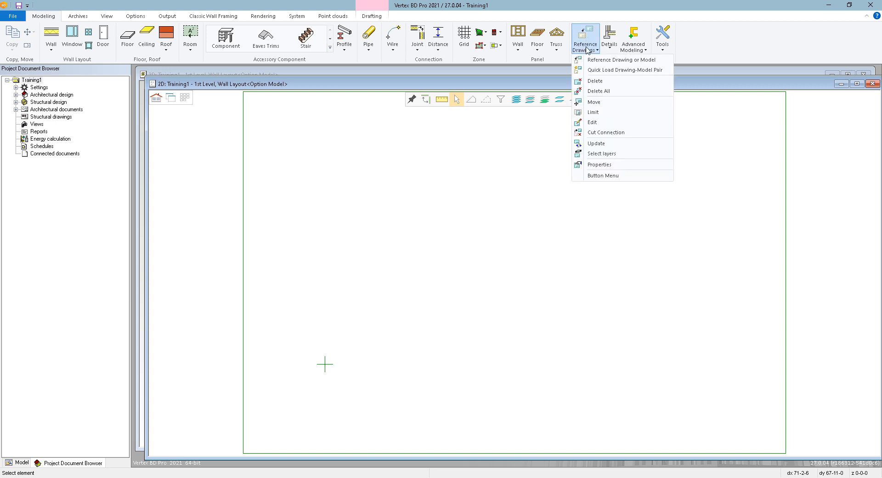
click(623, 60)
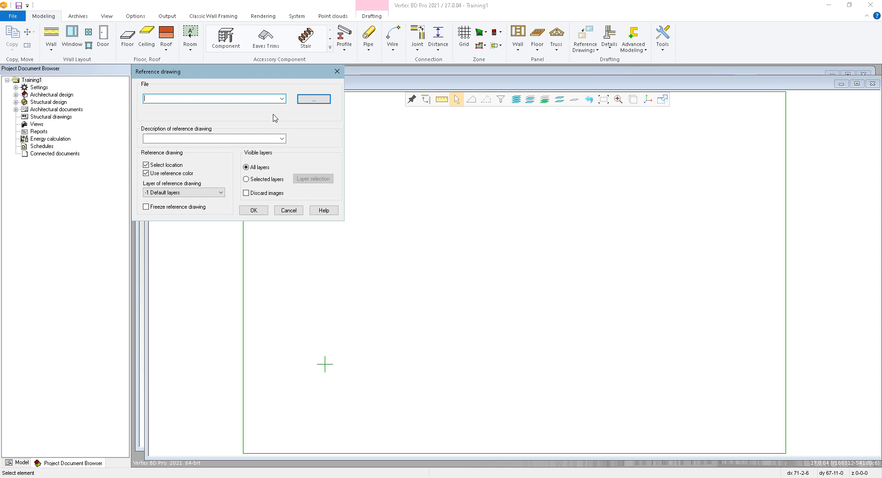
click(317, 100)
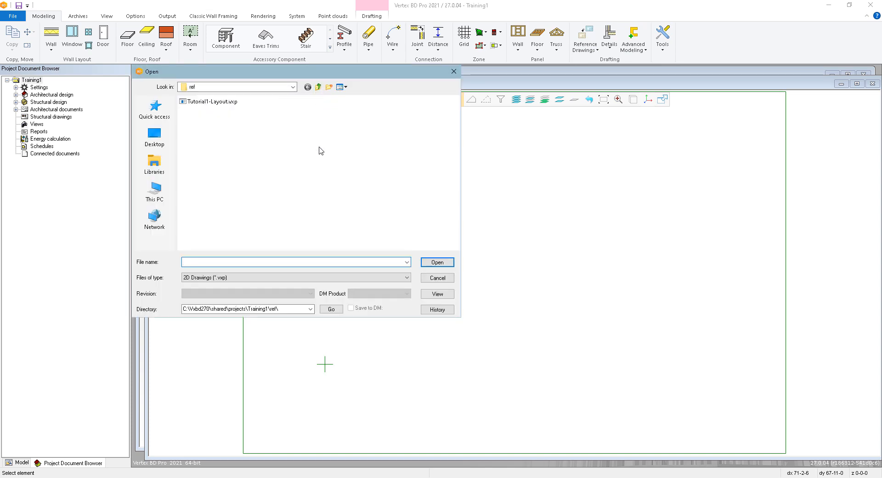
click(234, 278)
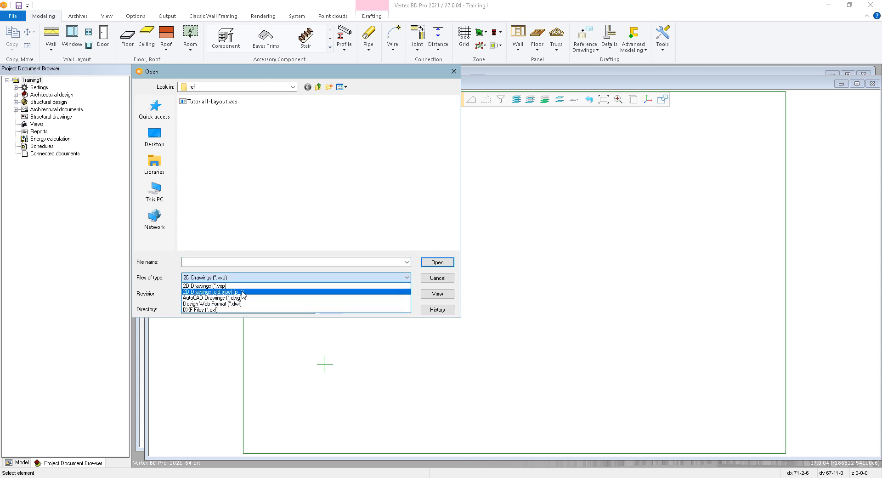
click(257, 285)
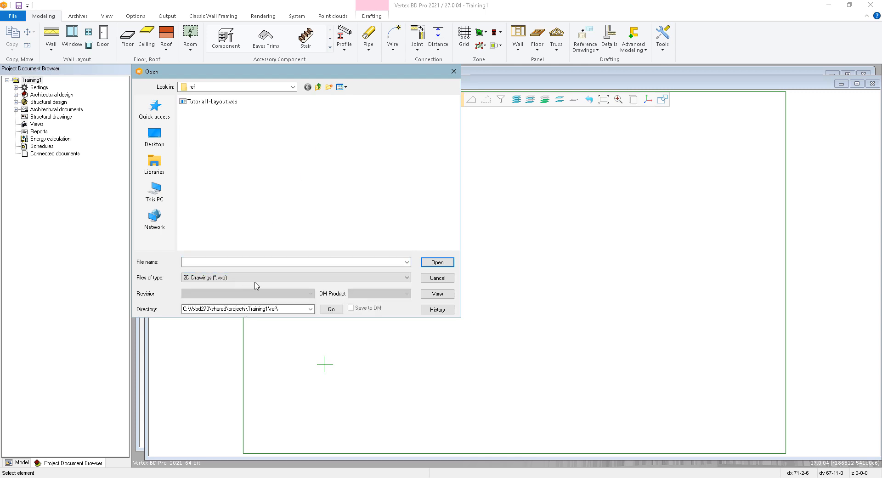
click(218, 102)
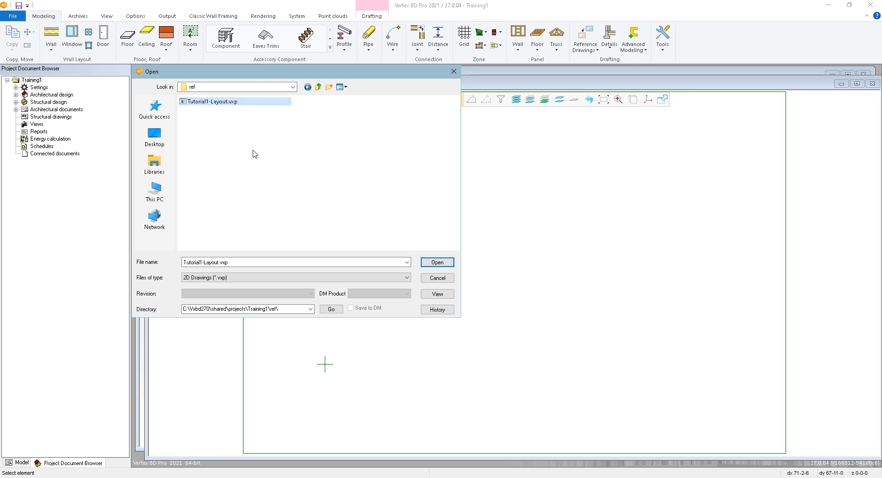
click(445, 262)
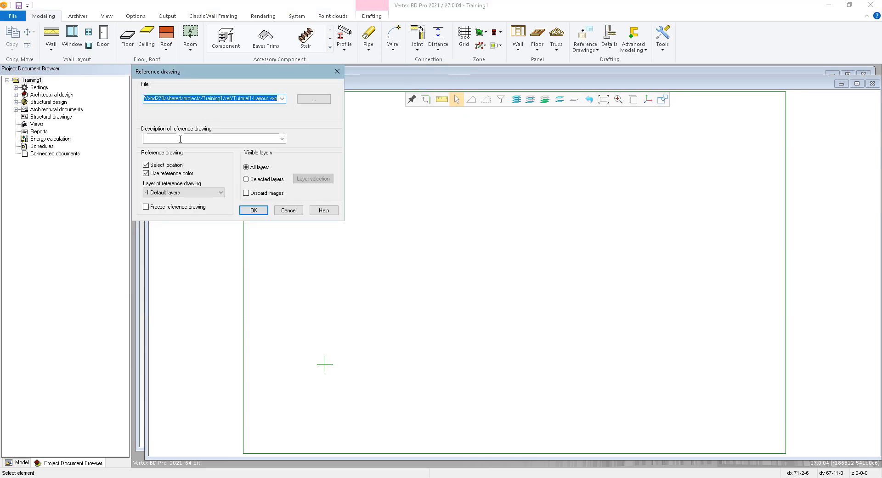
Accept the reference drawing settings with a blank description, select location, reference color, default layers and all layers visible
click(150, 138)
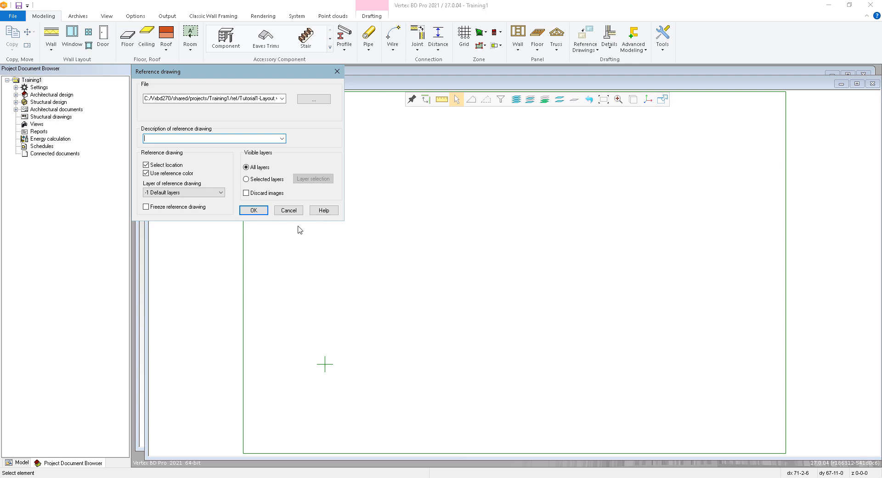
click(199, 193)
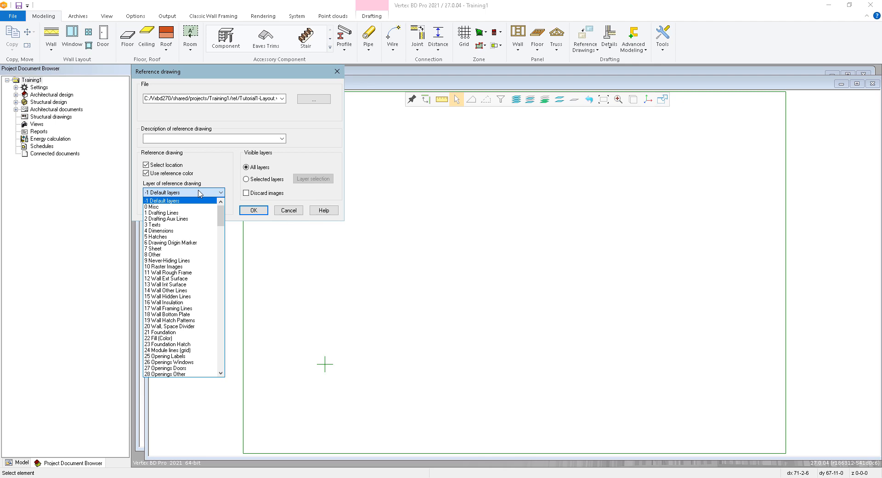
click(199, 193)
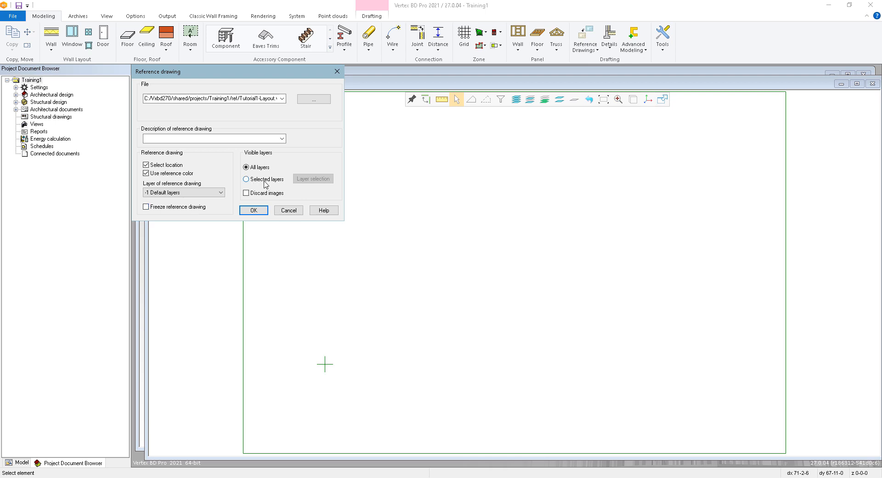
click(252, 211)
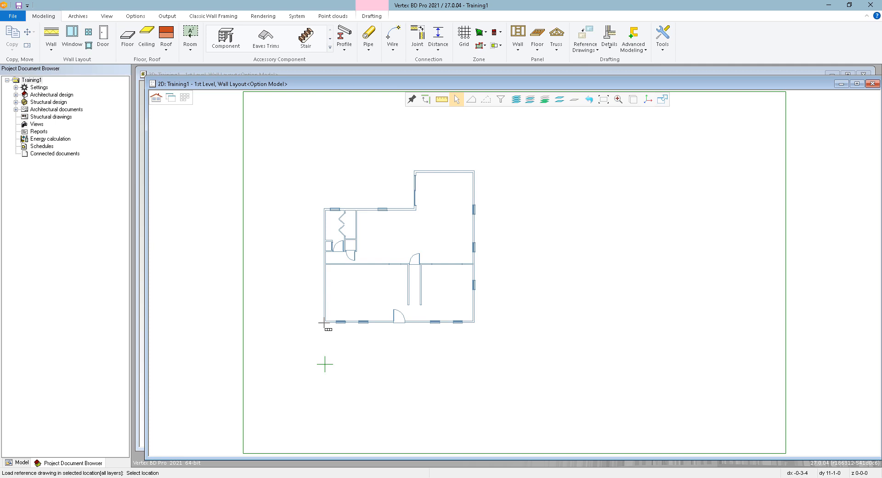
right_click(348, 312)
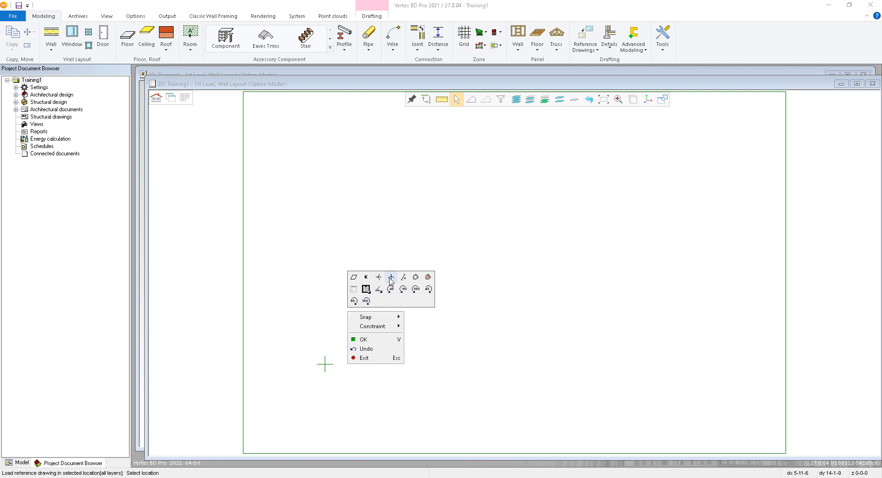
click(368, 290)
click(370, 290)
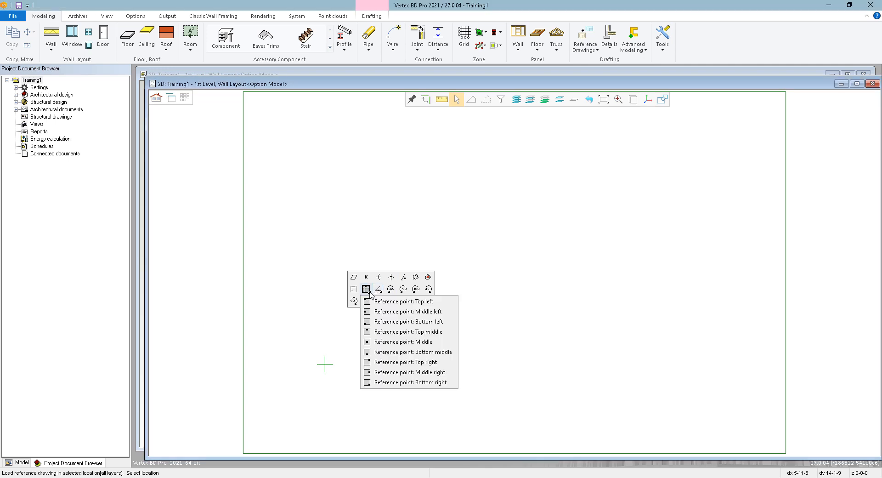
click(369, 292)
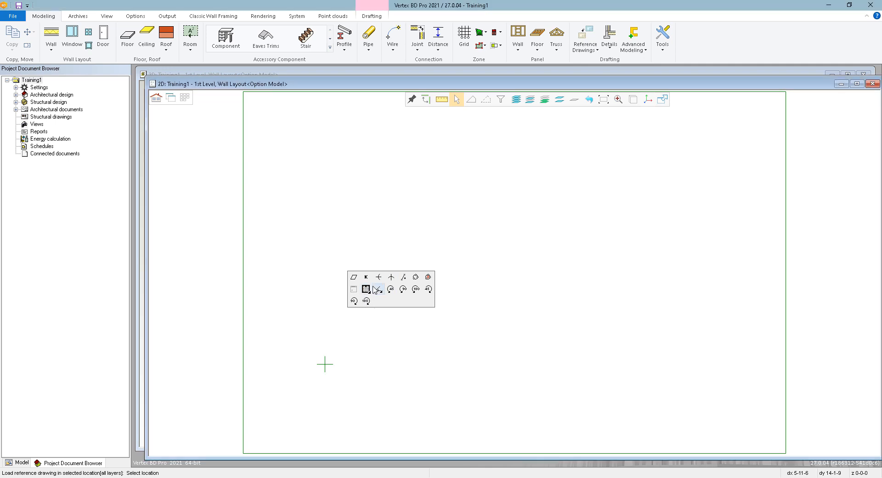
Set the reference drawing's scaling factor to 1/4" to F.S
right_click(366, 279)
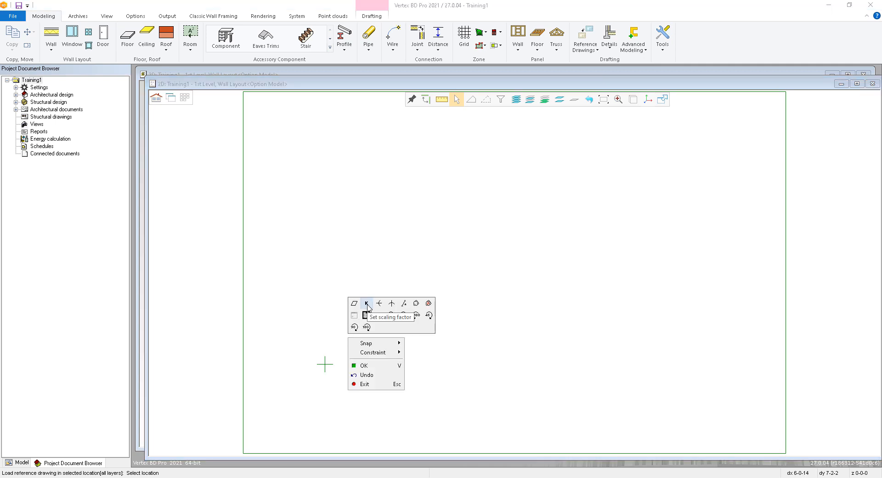
click(367, 305)
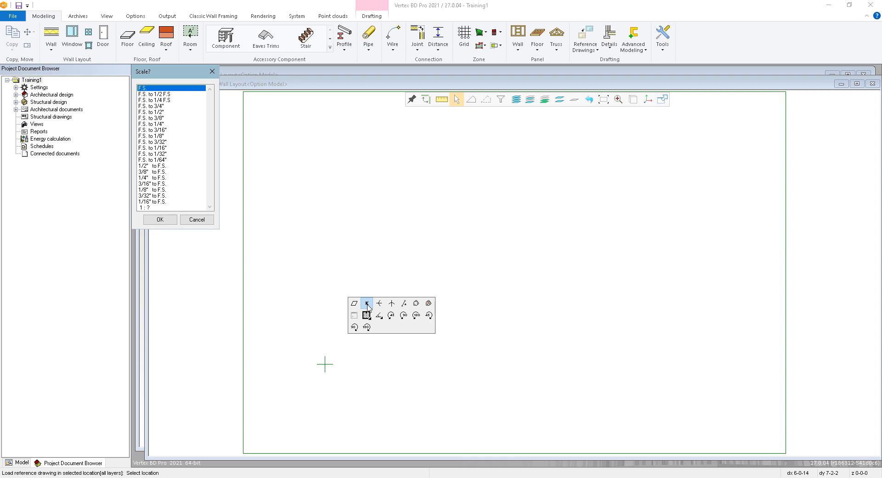
double_click(154, 183)
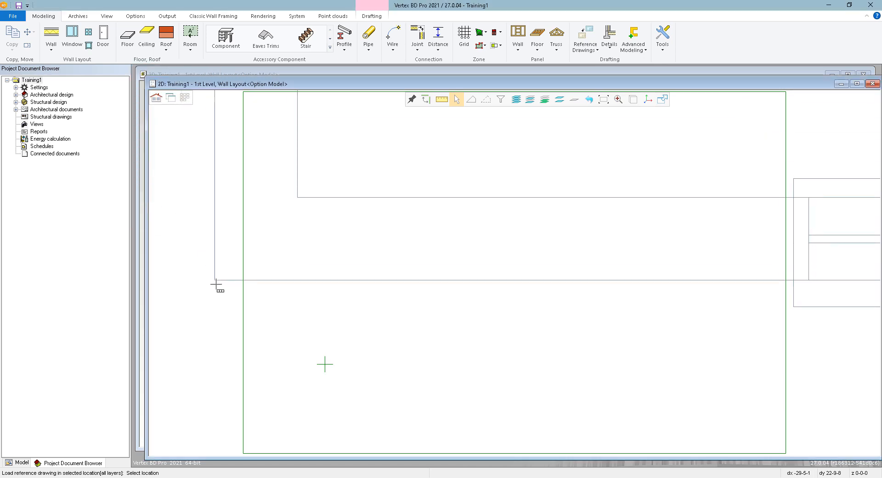
Set the reference drawing's scaling factor to a custom 1:? scale of 1/48
right_click(330, 313)
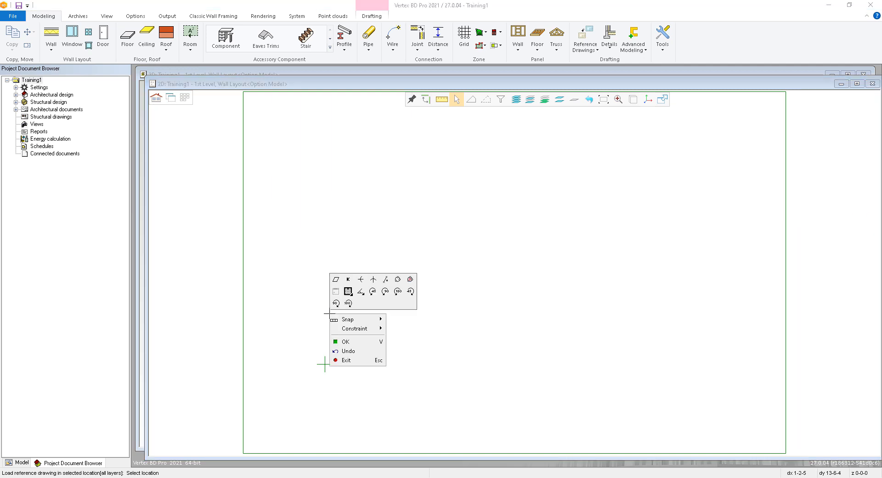
click(348, 279)
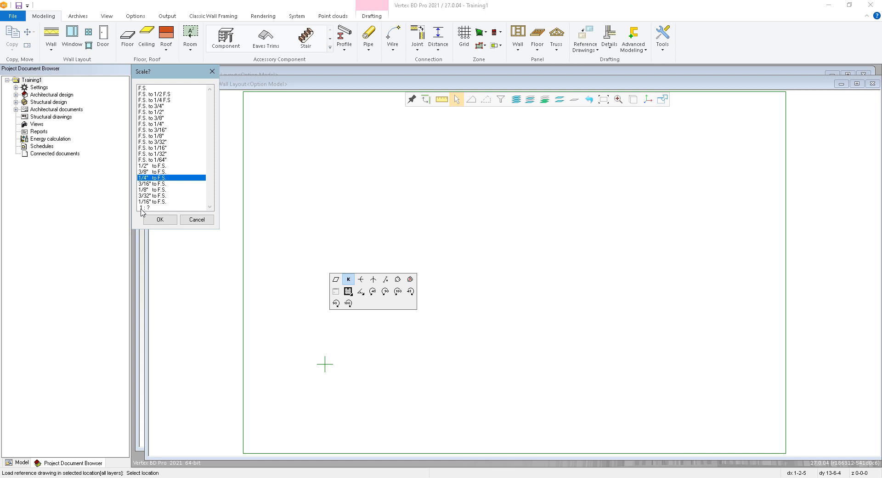
double_click(142, 207)
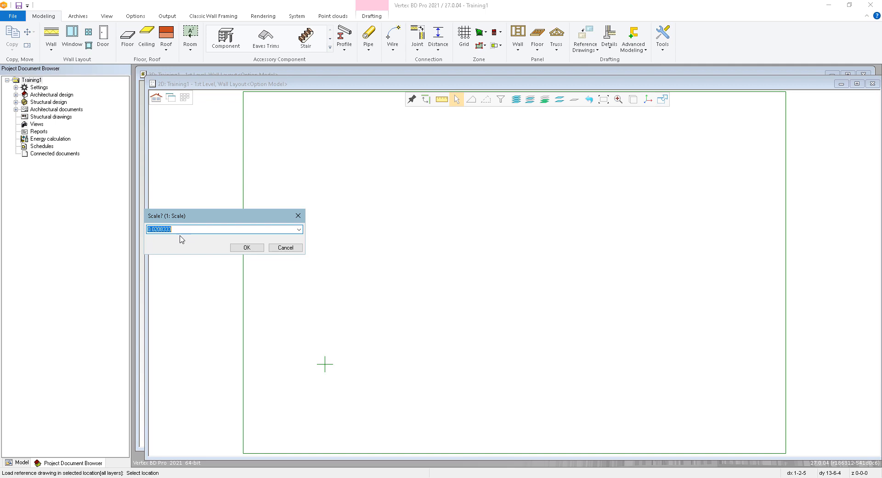
text(1/48)
click(244, 247)
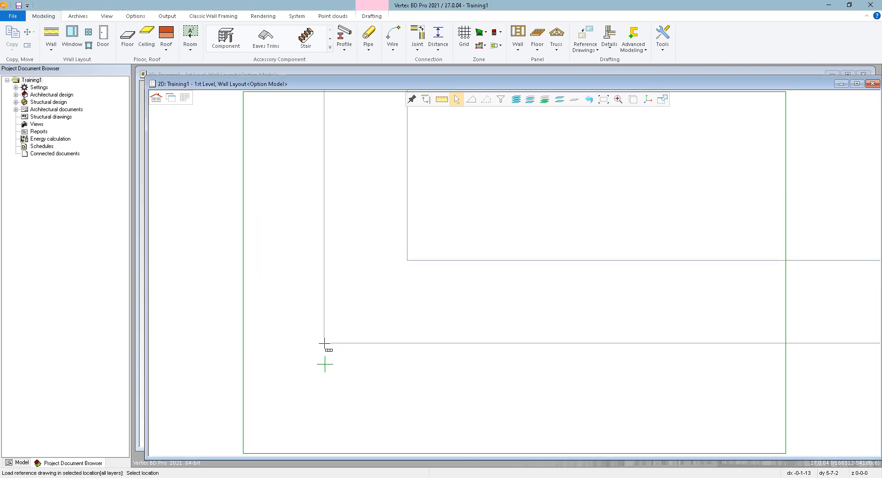
Set the reference drawing's scaling factor to F.S. and place its lower-left corner on the green origin cross
right_click(344, 337)
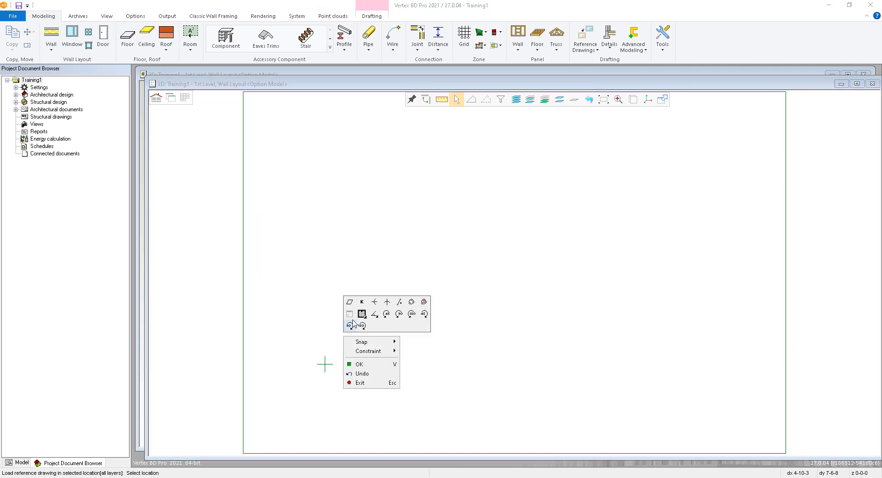
click(362, 302)
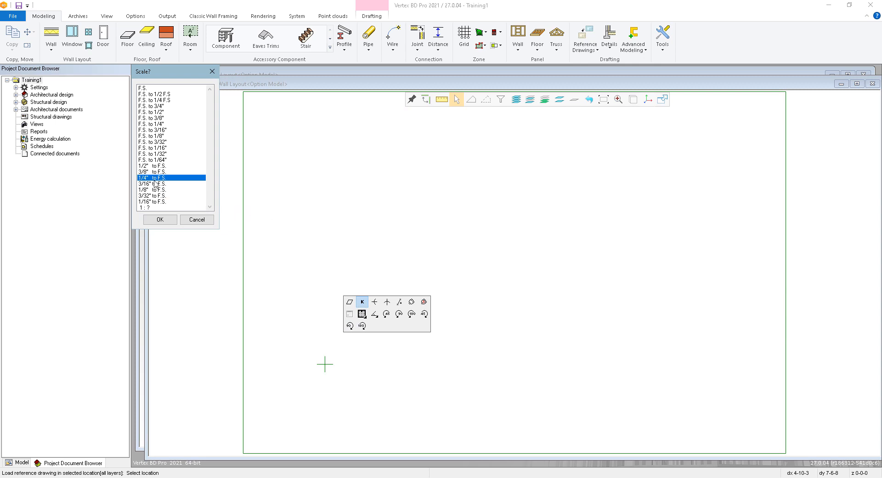
double_click(147, 88)
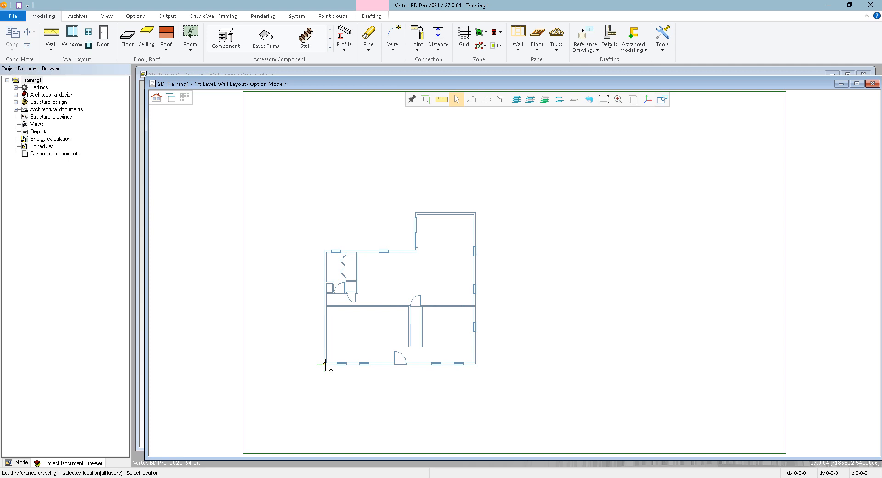
click(324, 364)
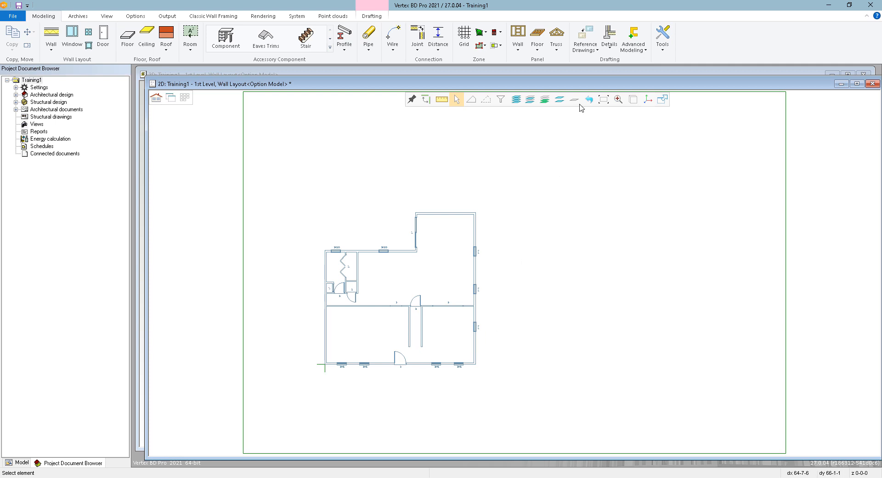
Start moving the placed reference drawing, picking it up by its lower-left corner at the origin
click(596, 50)
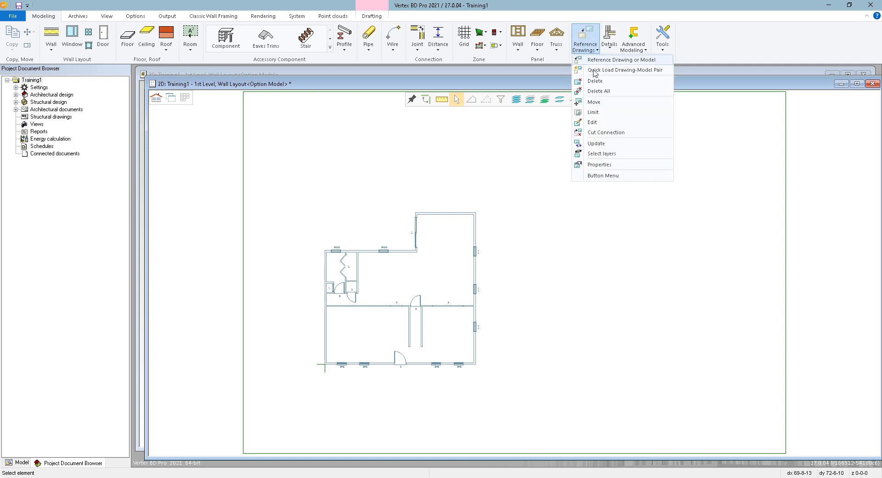
click(598, 104)
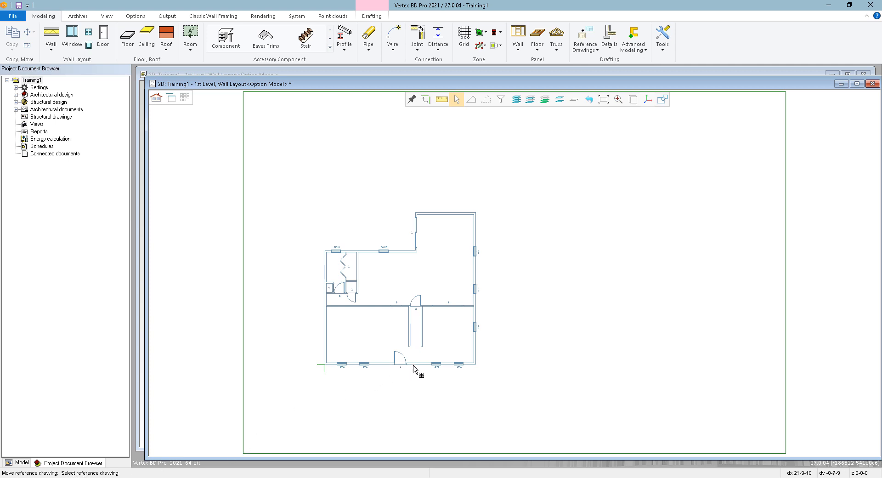
click(424, 340)
click(325, 364)
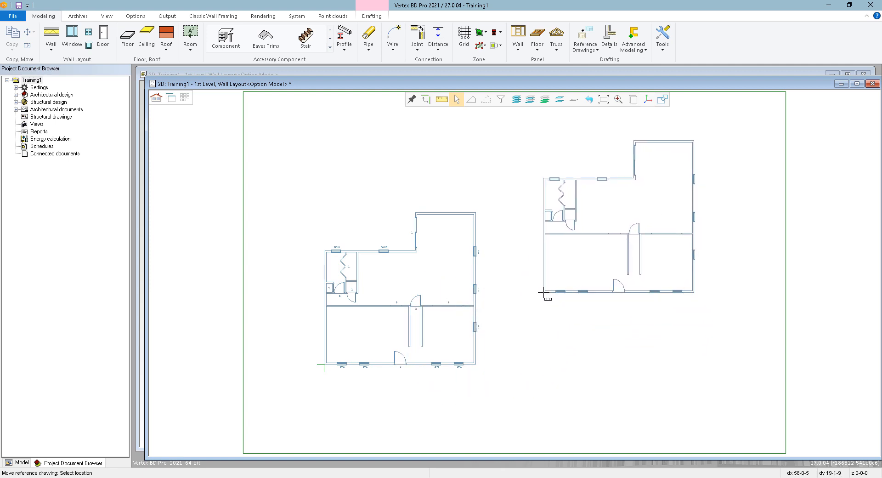
right_click(543, 292)
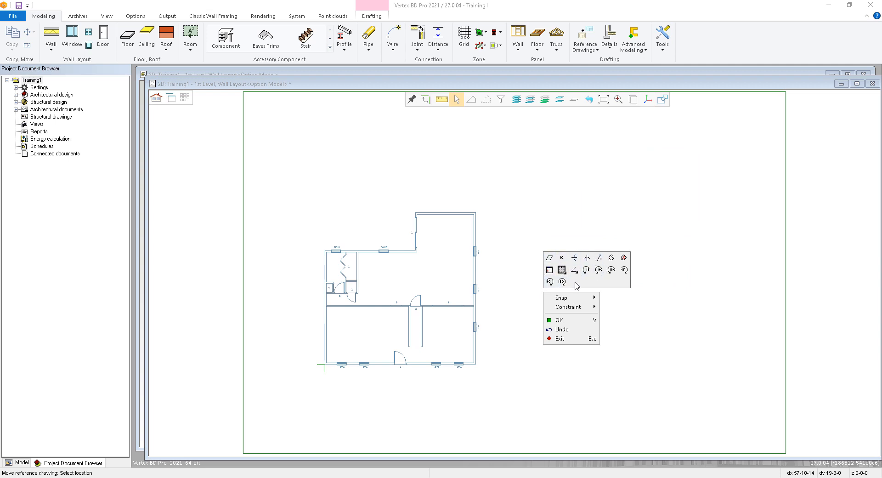
click(510, 285)
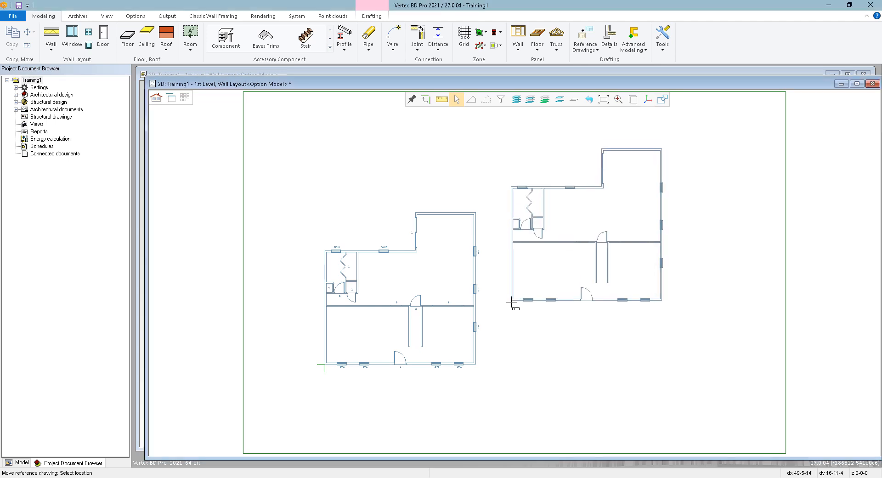